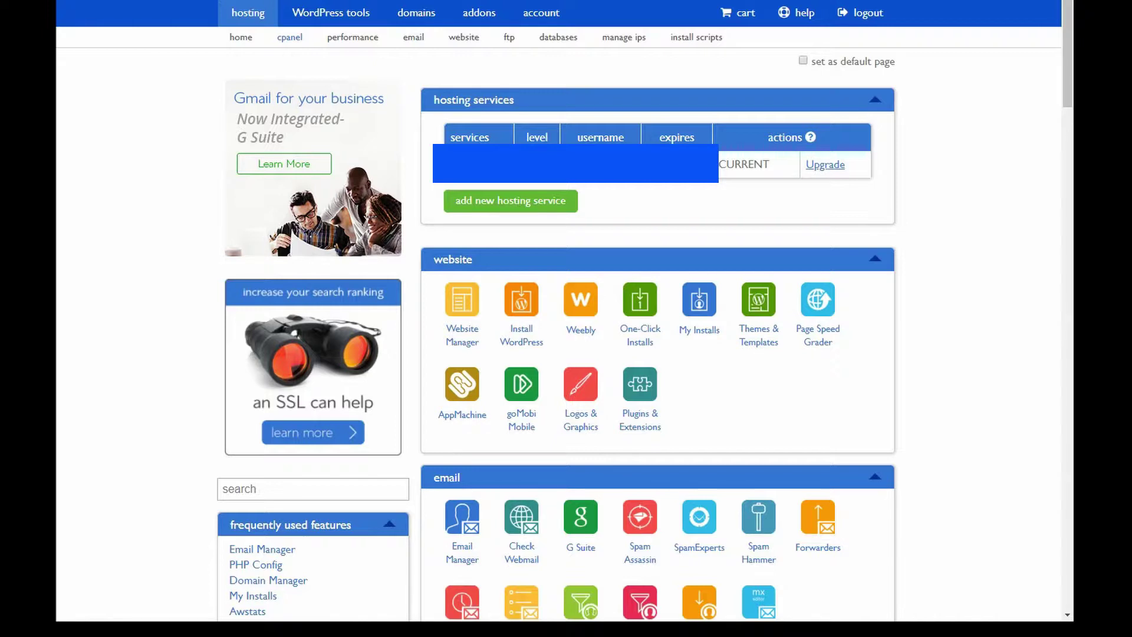
- Scroll the cPanel hosting page down to the Files section with the File Manager icon
{"action": "scroll", "coordinate": [626, 202], "scroll_direction": "down", "scroll_amount": 2}
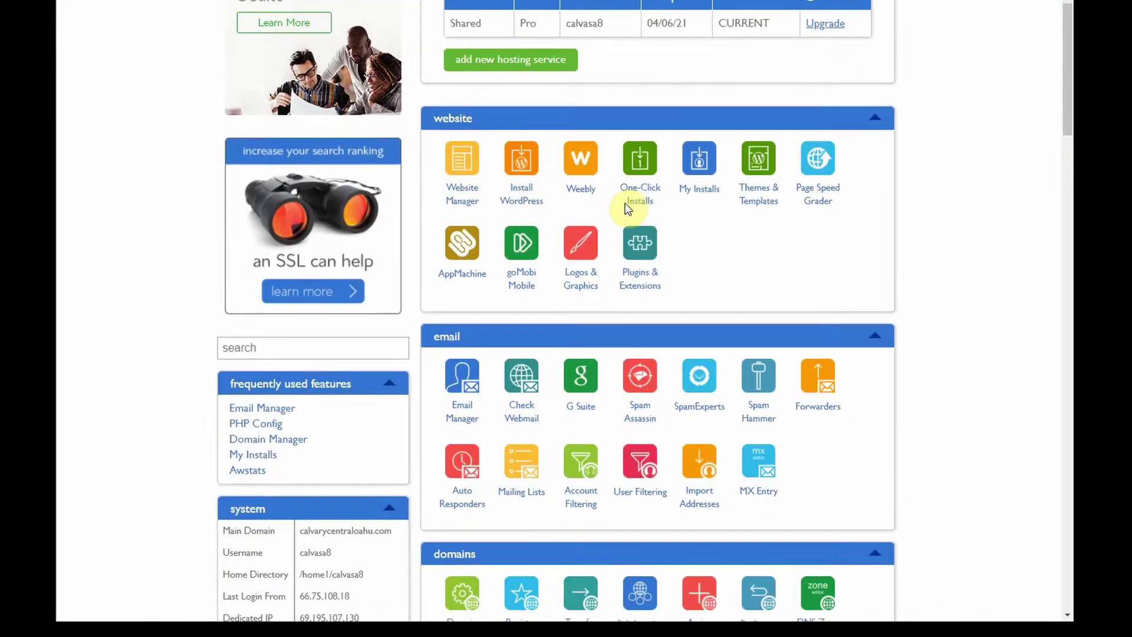
{"action": "scroll", "coordinate": [626, 208], "scroll_direction": "down", "scroll_amount": 3}
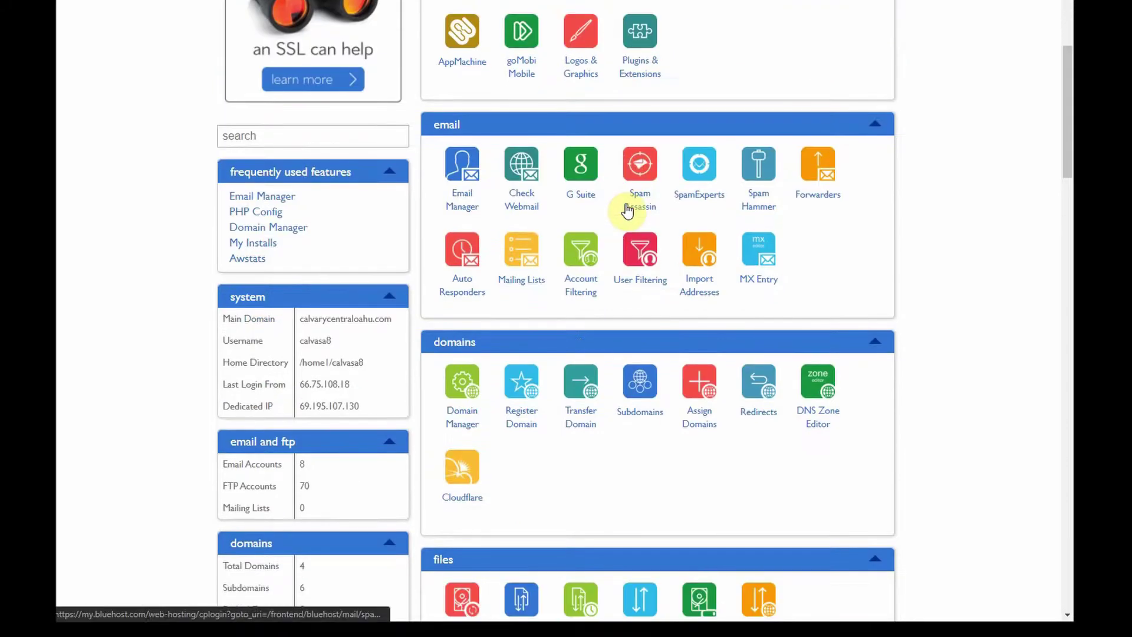
{"action": "scroll", "coordinate": [627, 210], "scroll_direction": "down", "scroll_amount": 2}
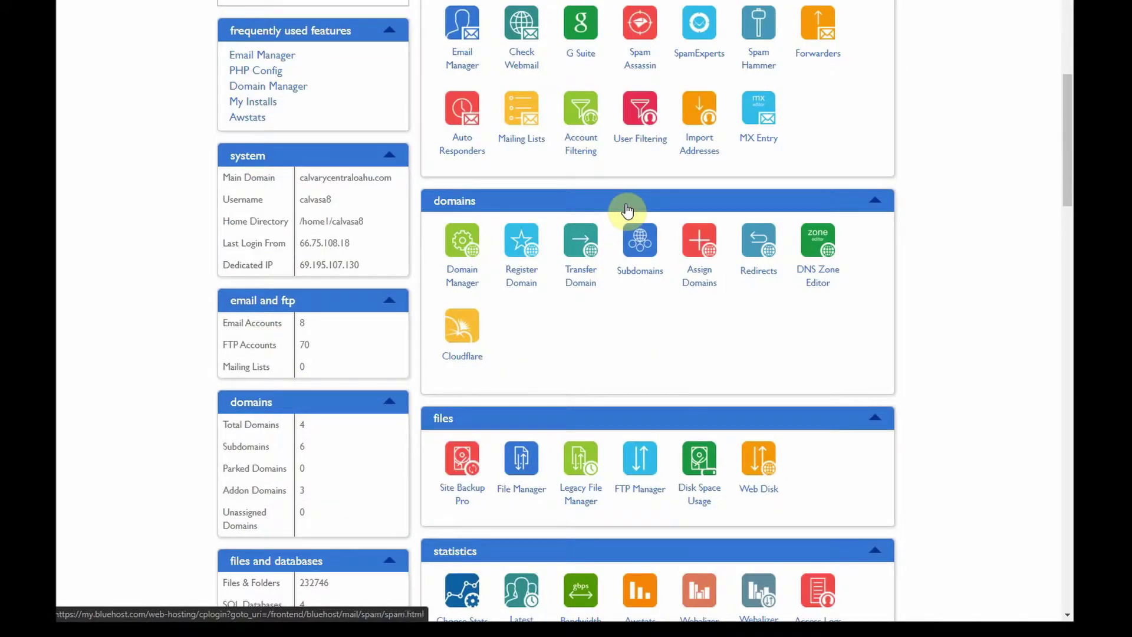
{"action": "scroll", "coordinate": [627, 209], "scroll_direction": "down", "scroll_amount": 2}
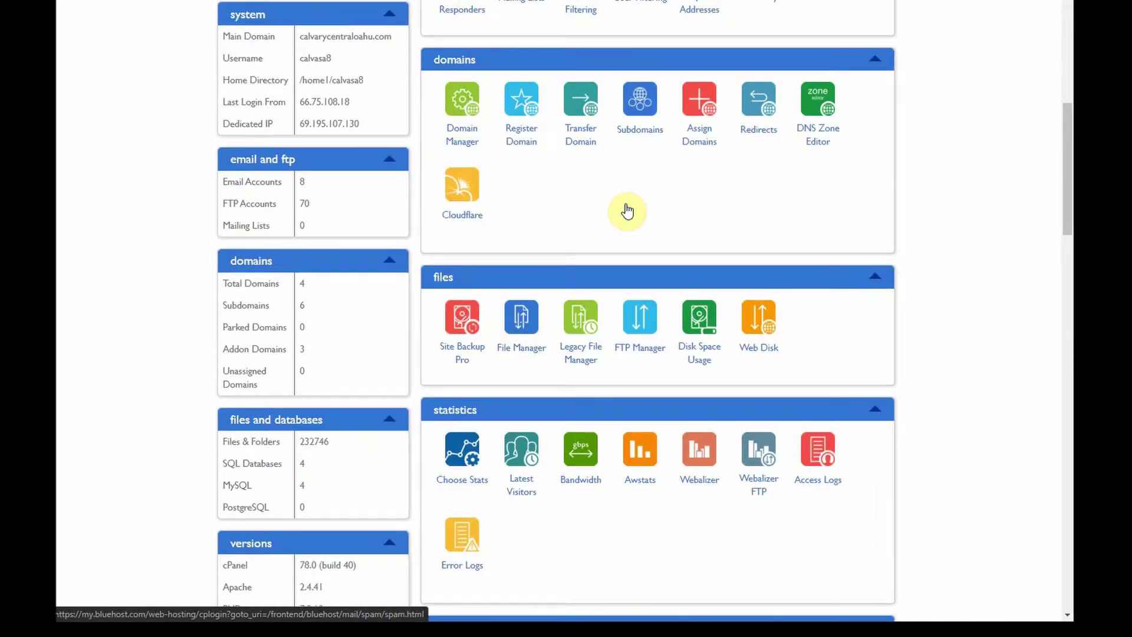
{"action": "scroll", "coordinate": [628, 211], "scroll_direction": "up", "scroll_amount": 2}
{"action": "scroll", "coordinate": [628, 210], "scroll_direction": "up", "scroll_amount": 2}
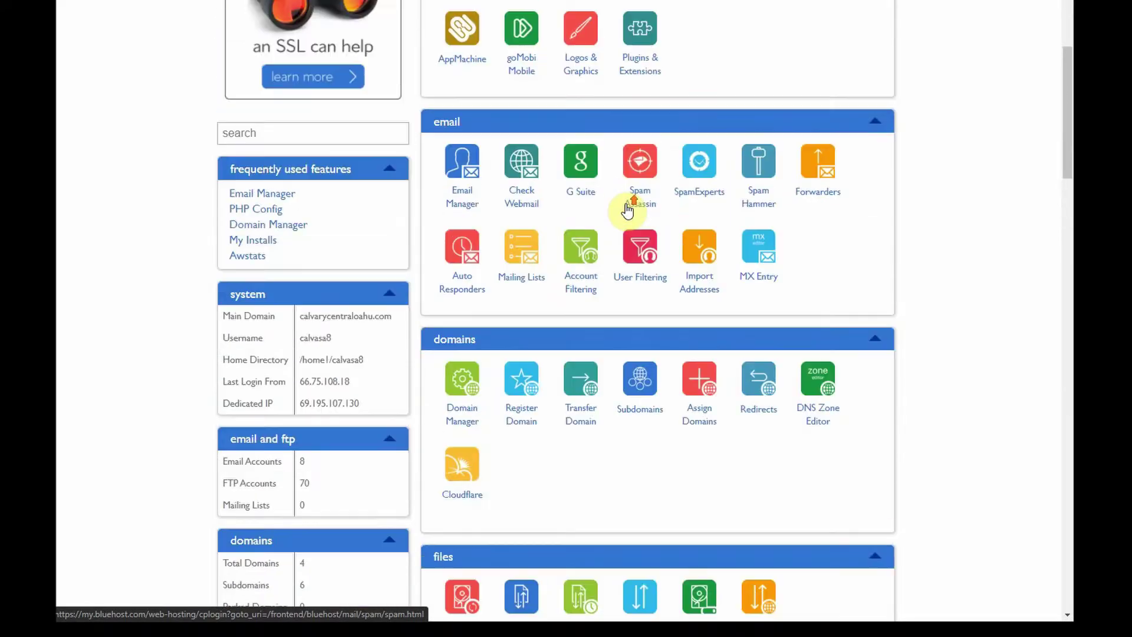
{"action": "scroll", "coordinate": [627, 210], "scroll_direction": "up", "scroll_amount": 2}
{"action": "scroll", "coordinate": [627, 210], "scroll_direction": "down", "scroll_amount": 5}
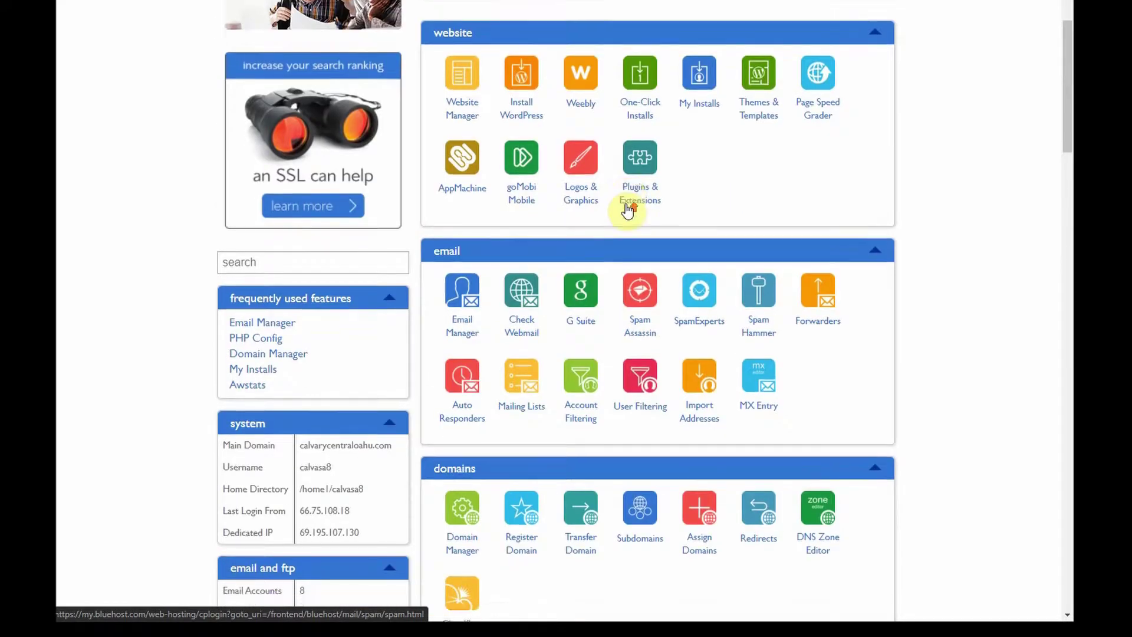
{"action": "scroll", "coordinate": [636, 242], "scroll_direction": "down", "scroll_amount": 2}
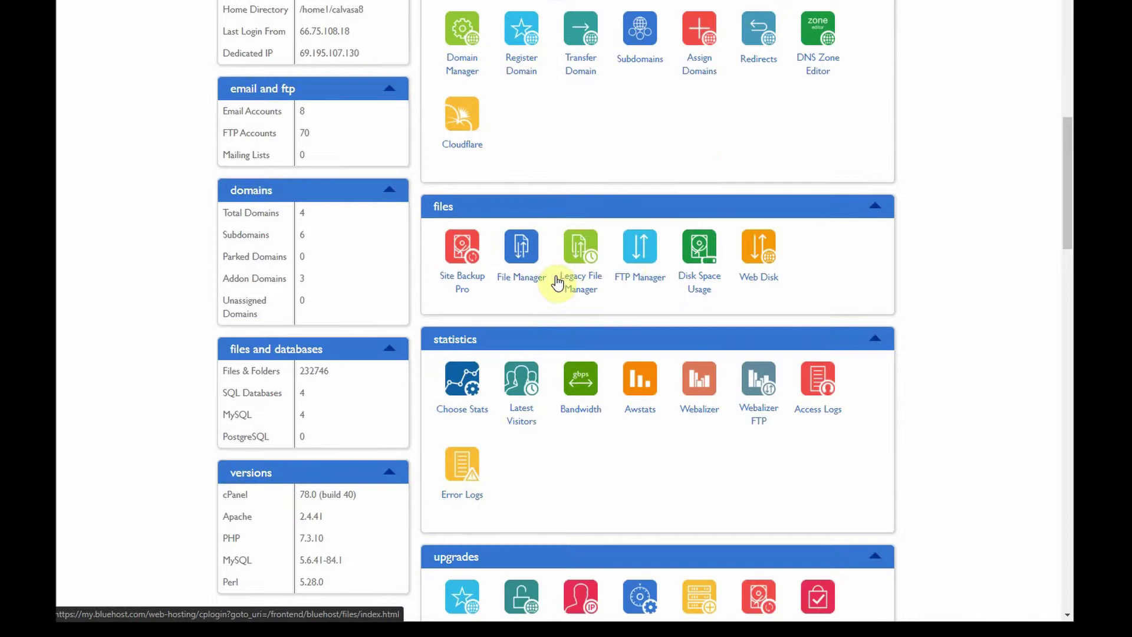
- Start File Manager in the Document Root (public_html) with Show hidden files enabled
{"action": "left_click", "coordinate": [525, 263]}
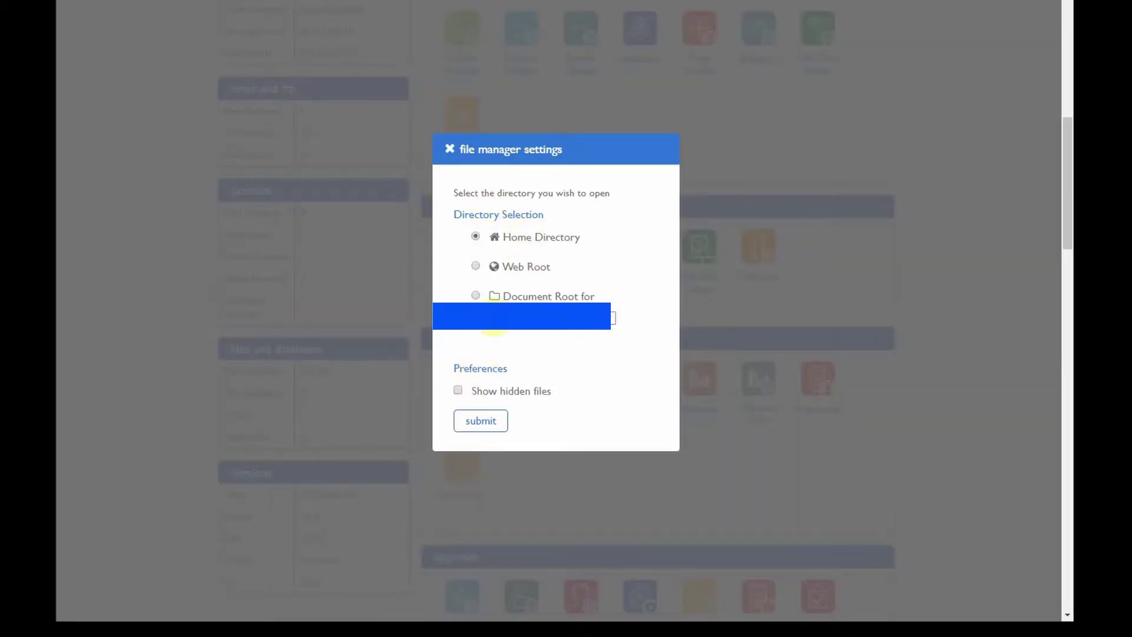
{"action": "left_click", "coordinate": [476, 296]}
{"action": "left_click", "coordinate": [485, 418]}
{"action": "left_click", "coordinate": [459, 391]}
{"action": "left_click", "coordinate": [478, 422]}
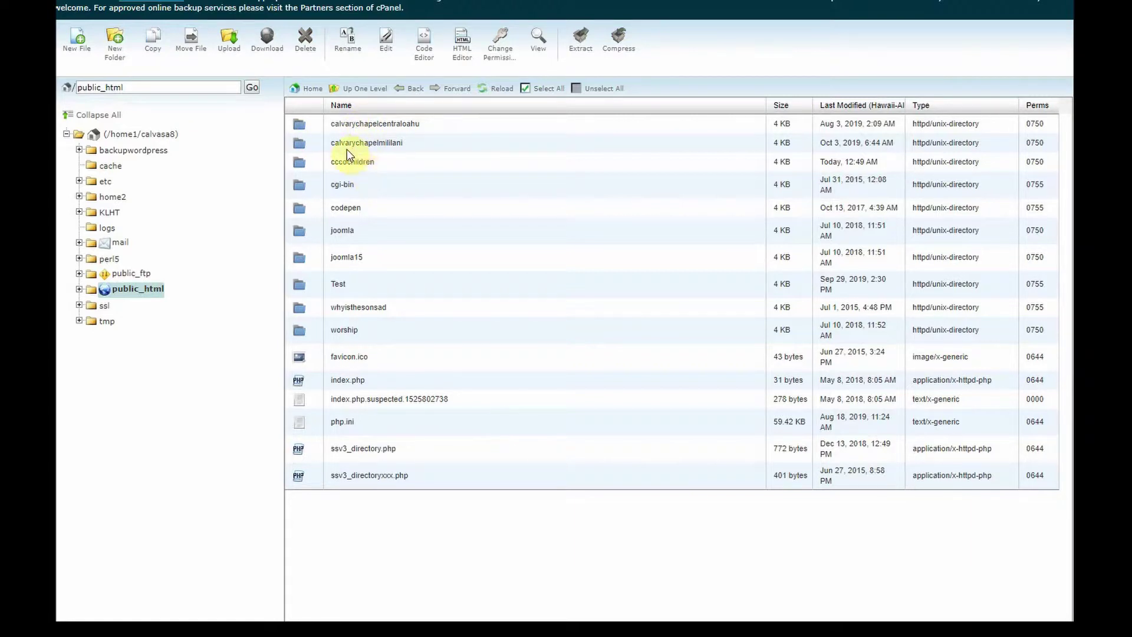
- Open the cccochildren folder and scroll through its file listing
{"action": "left_click", "coordinate": [297, 164]}
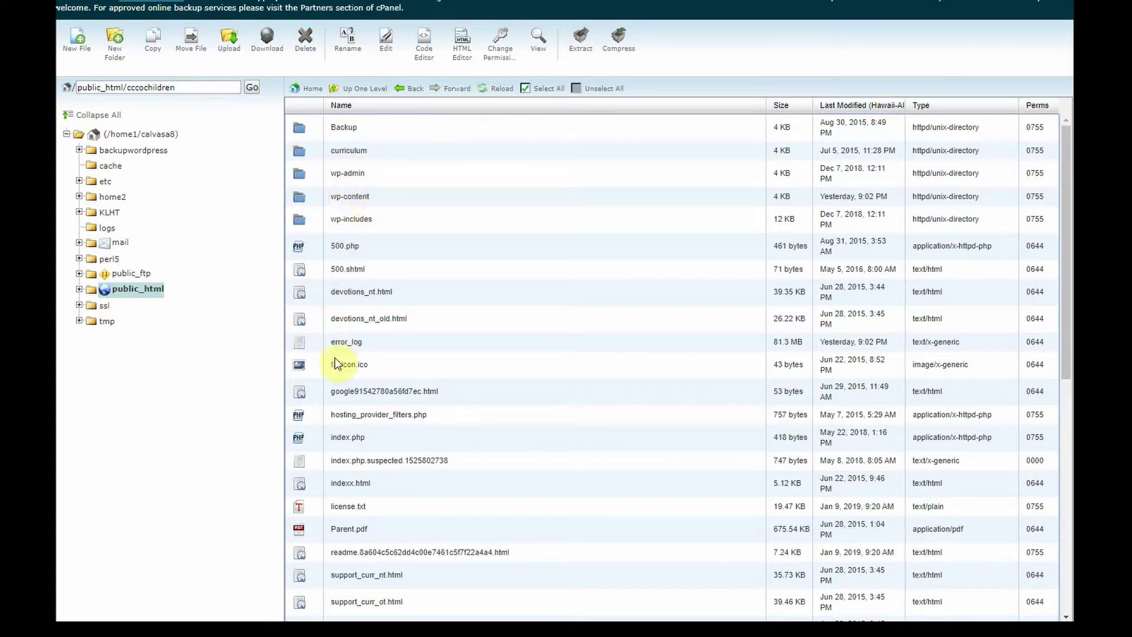
{"action": "scroll", "coordinate": [349, 387], "scroll_direction": "down", "scroll_amount": 1}
{"action": "scroll", "coordinate": [350, 387], "scroll_direction": "down", "scroll_amount": 3}
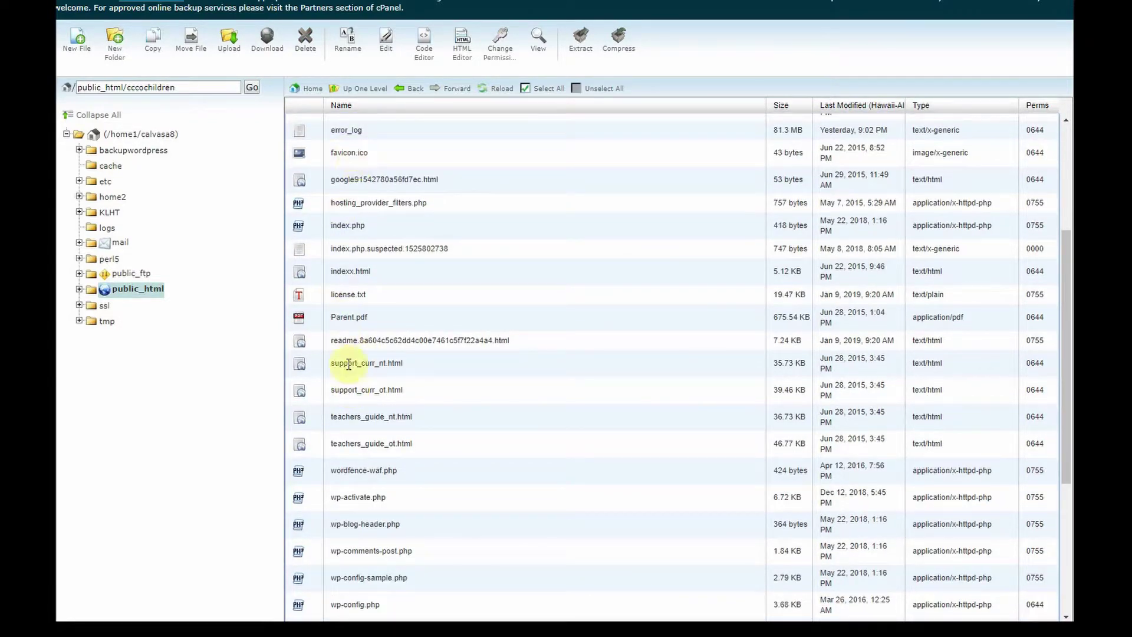
{"action": "scroll", "coordinate": [377, 484], "scroll_direction": "down", "scroll_amount": 5}
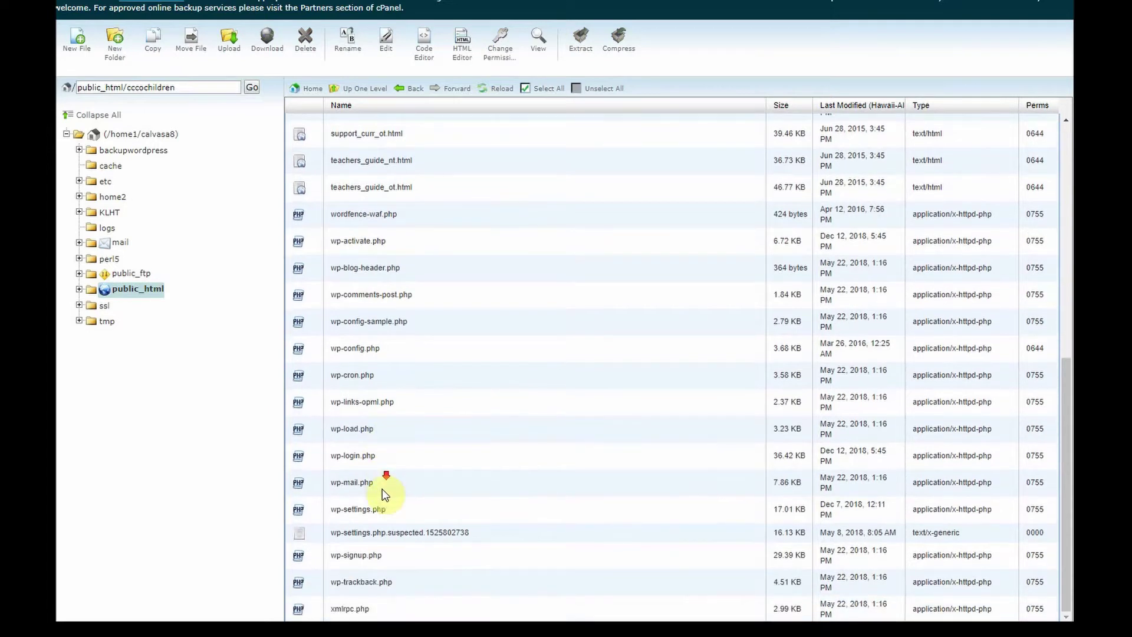
{"action": "scroll", "coordinate": [399, 495], "scroll_direction": "up", "scroll_amount": 10}
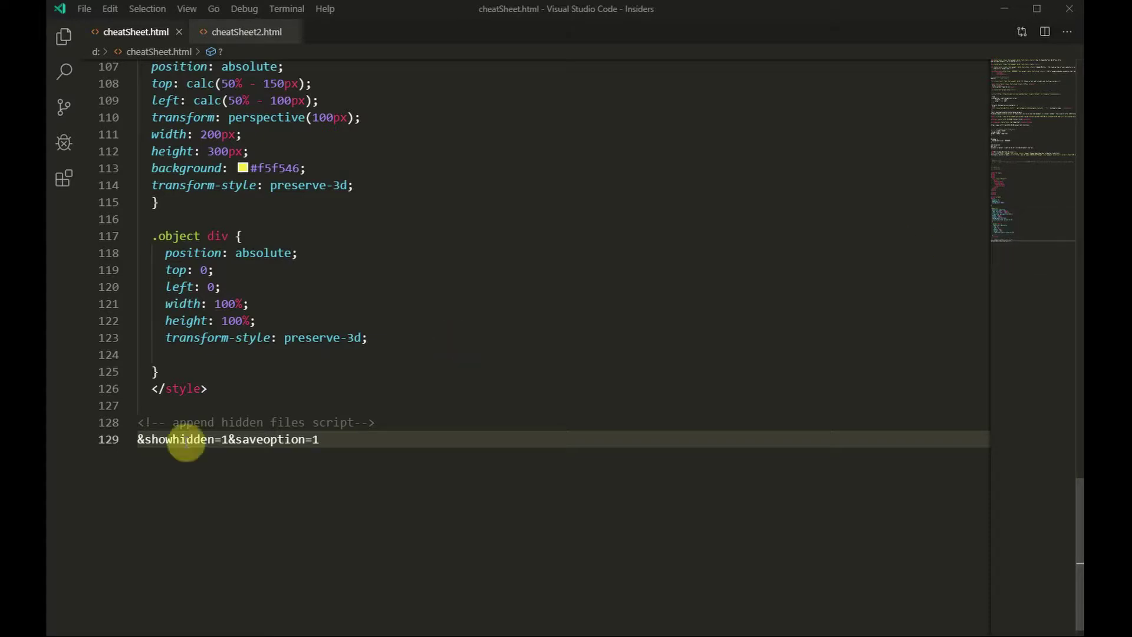
- Copy the &showhidden=1&saveoption=1 text from line 129 of cheatSheet.html and return to Chrome
{"action": "scroll", "coordinate": [189, 398], "scroll_direction": "down", "scroll_amount": 1}
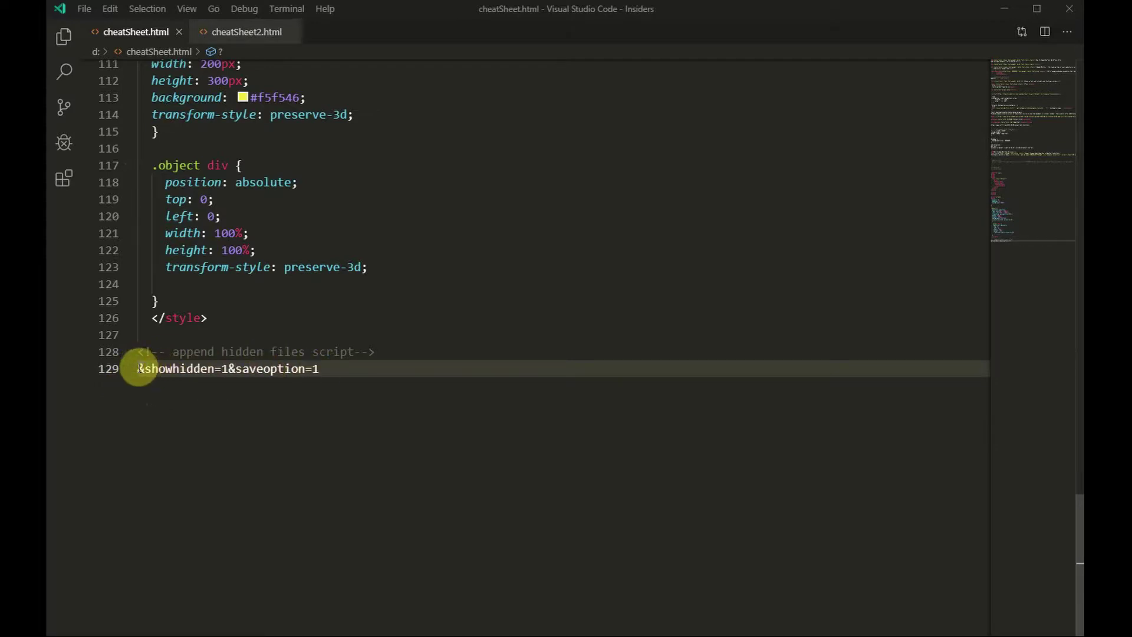
{"action": "left_click_drag", "start_coordinate": [139, 369], "coordinate": [321, 369]}
{"action": "key", "text": "ctrl+c"}
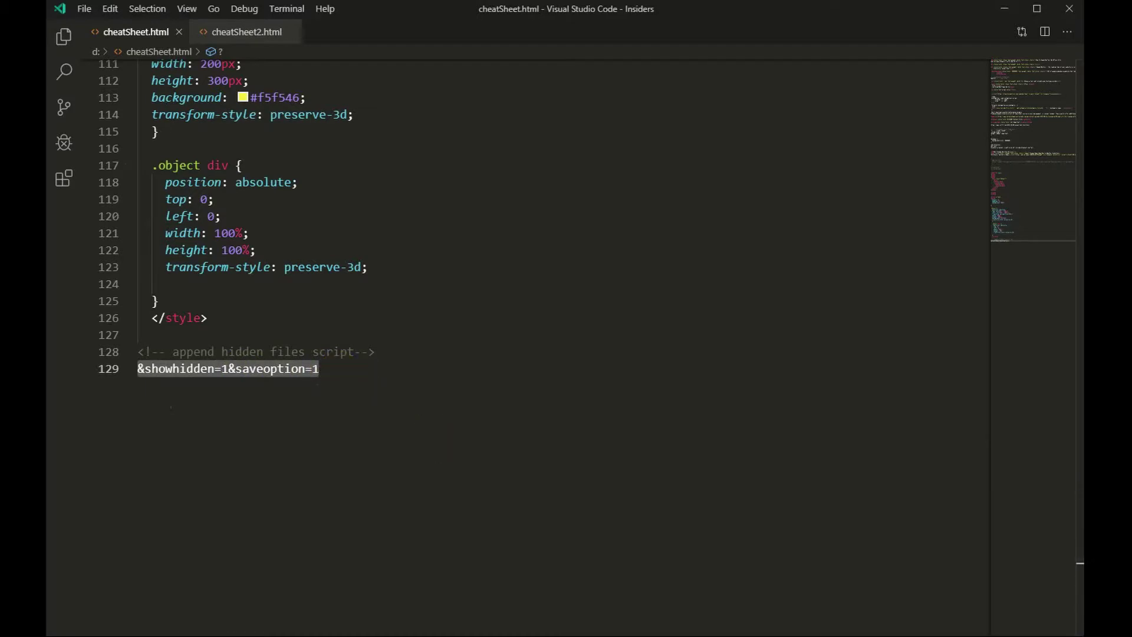
{"action": "key", "text": "alt+Tab"}
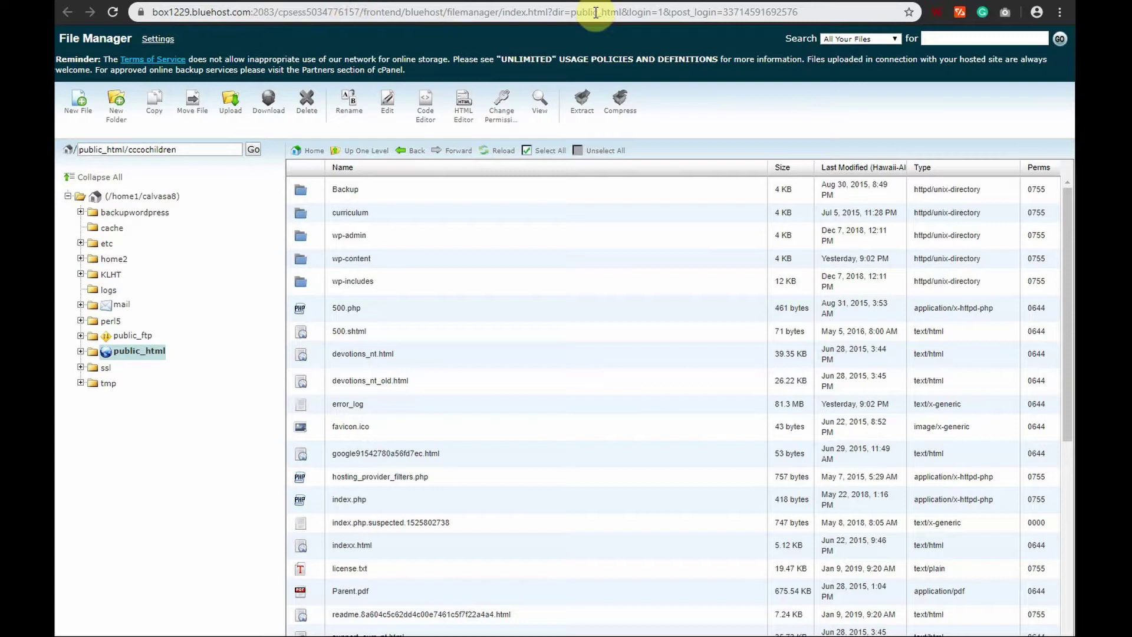
- Append &showhidden=1&saveoption=1 to the end of the File Manager URL
{"action": "left_click", "coordinate": [797, 12]}
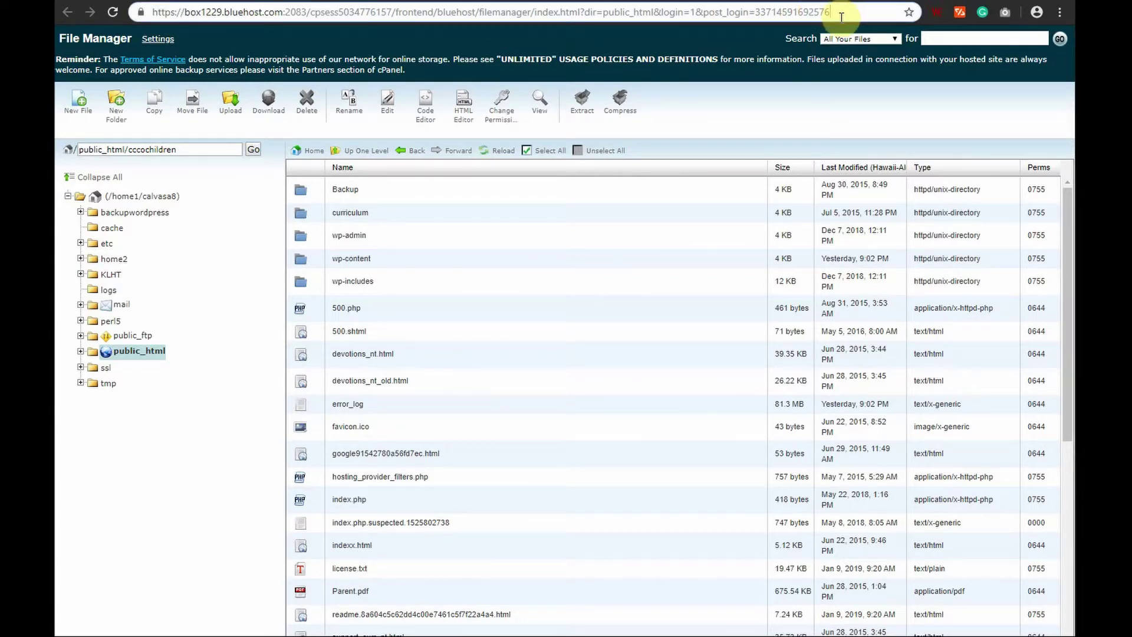
{"action": "key", "text": "ctrl+v"}
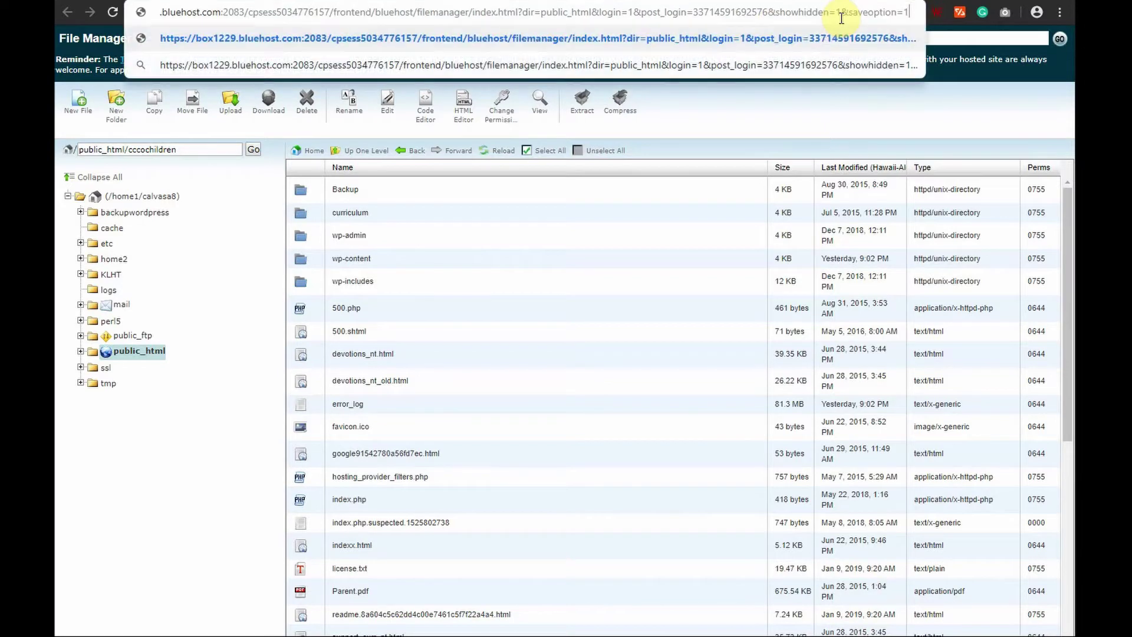
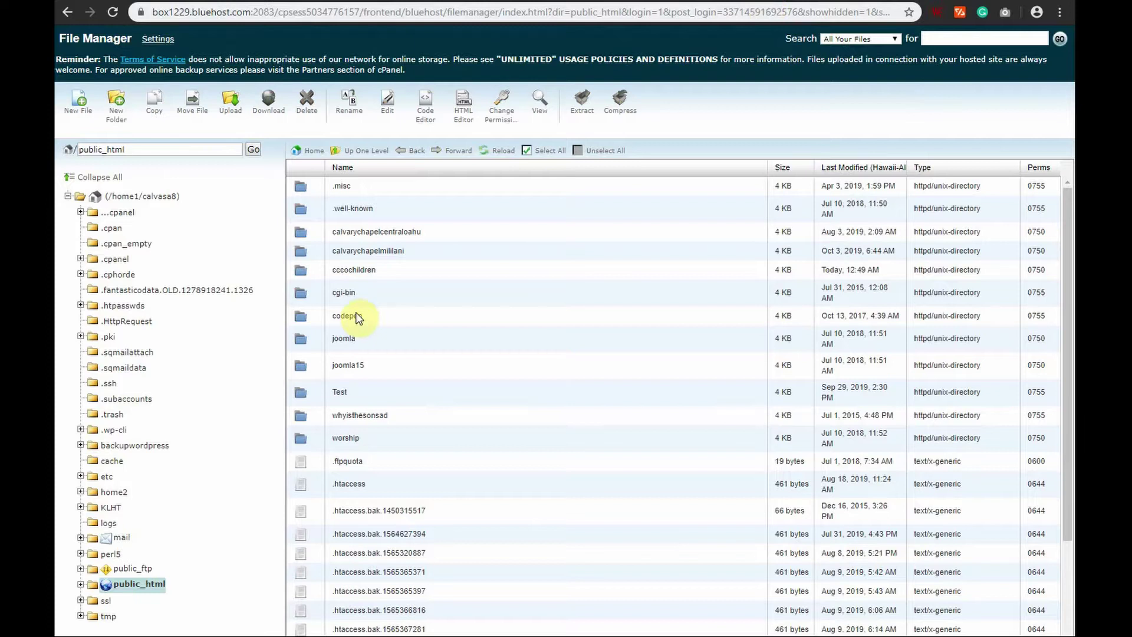
- Scroll down the public_html listing to reveal .htaccess and its backup copies
{"action": "scroll", "coordinate": [369, 501], "scroll_direction": "down", "scroll_amount": 3}
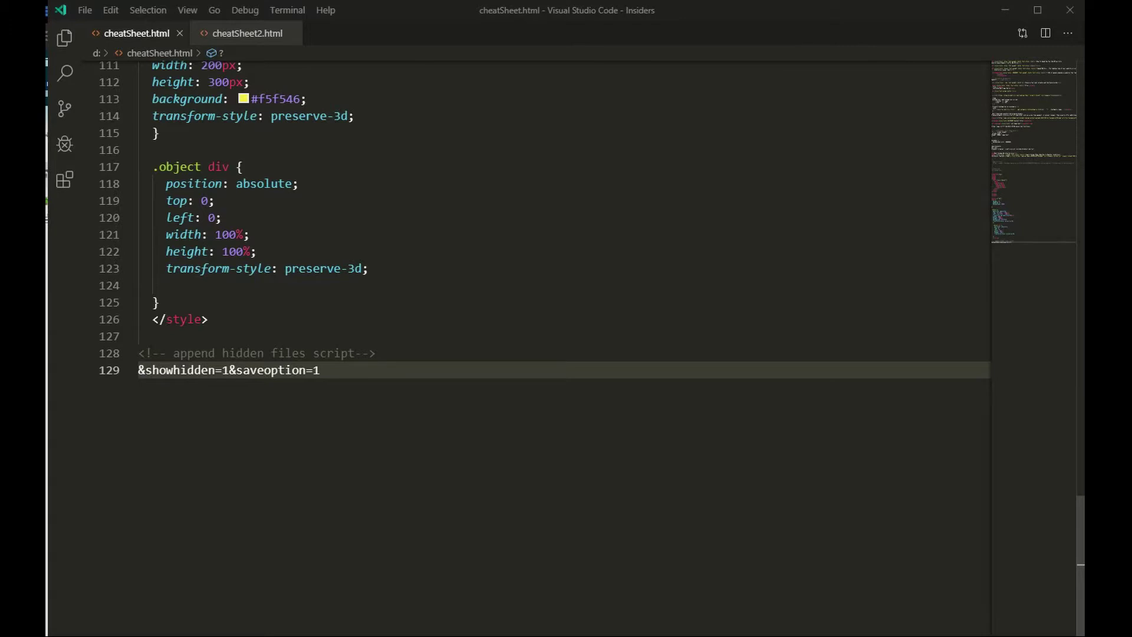
- Paste the File Manager address on a new line below the comment and enable word wrap
{"action": "left_click", "coordinate": [393, 353]}
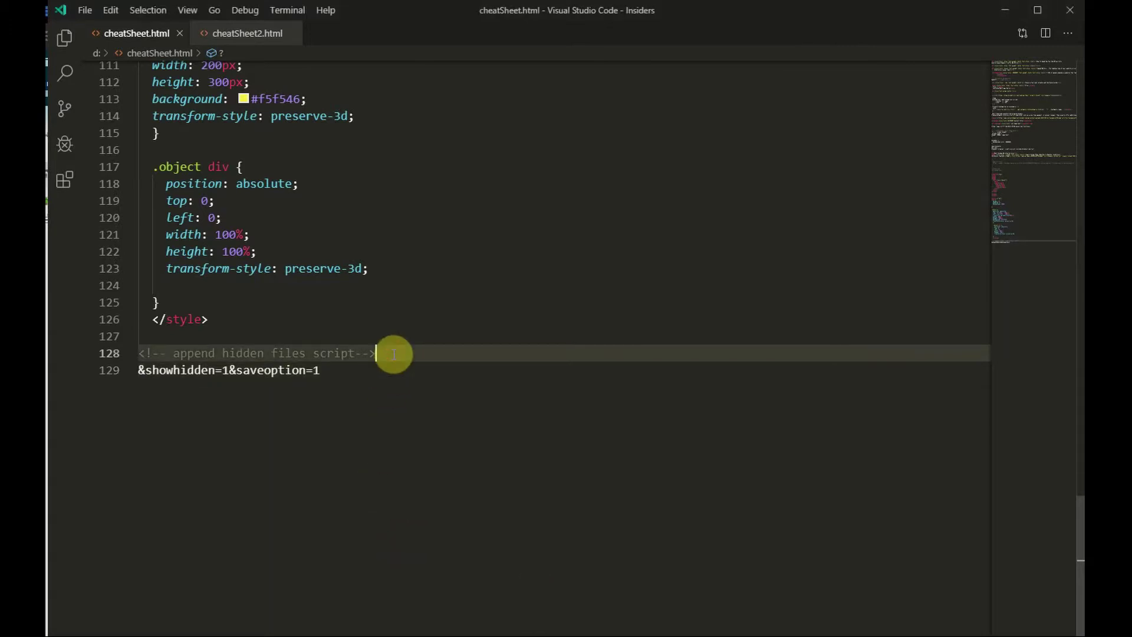
{"action": "key", "text": "Return"}
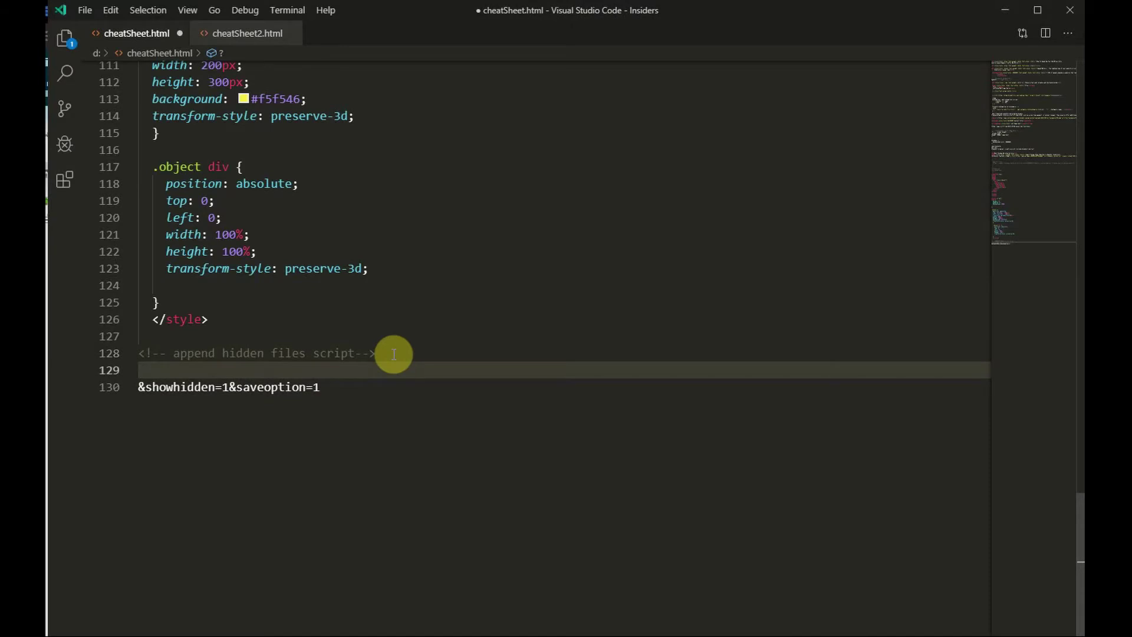
{"action": "key", "text": "ctrl+v"}
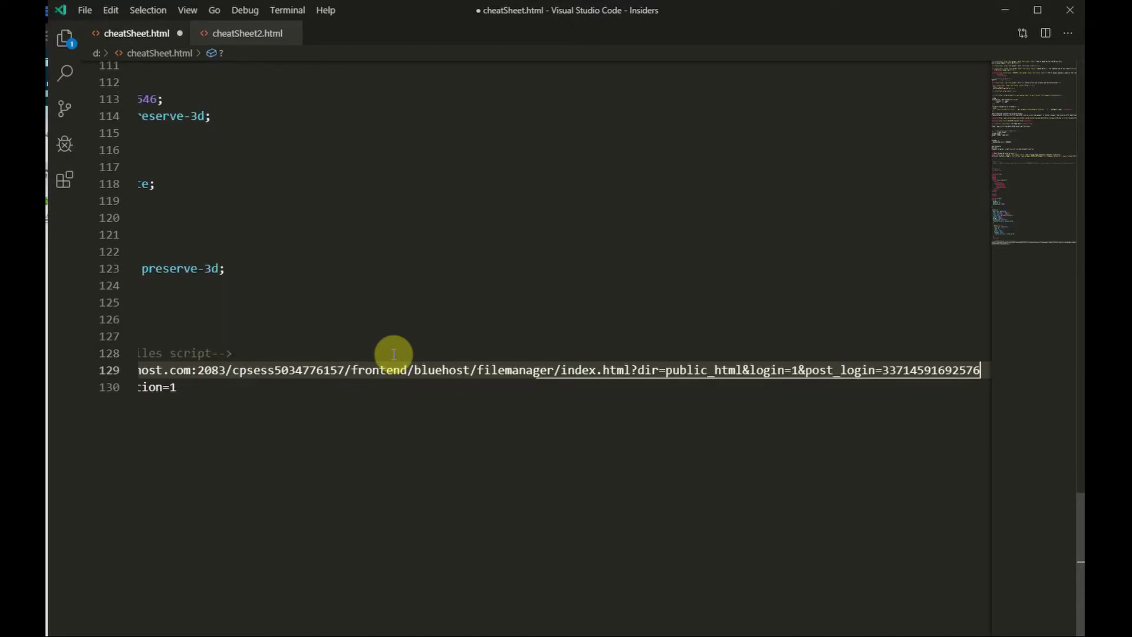
{"action": "left_click", "coordinate": [193, 12]}
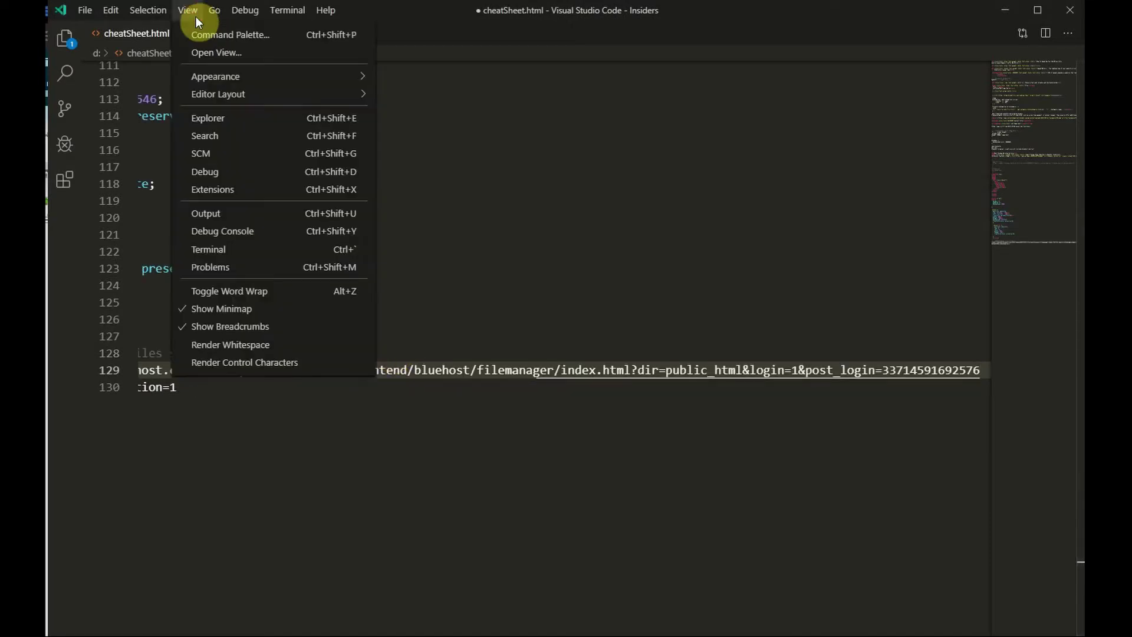
{"action": "left_click", "coordinate": [218, 292]}
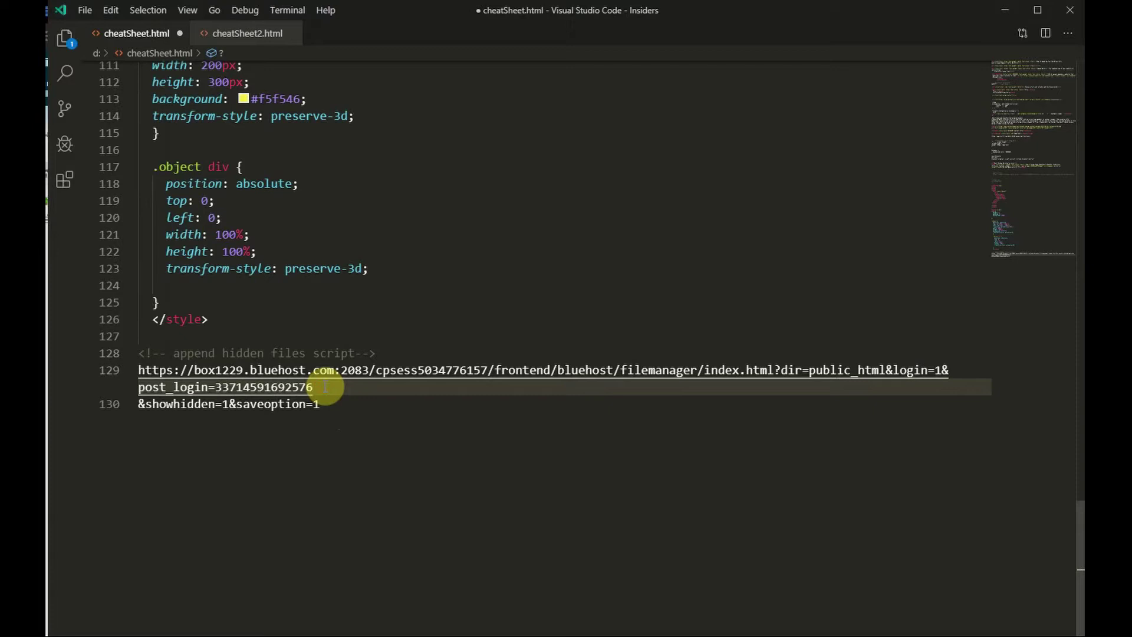
- Join &showhidden=1&saveoption=1 onto the end of the URL and select the combined line to check it
{"action": "key", "text": "Delete"}
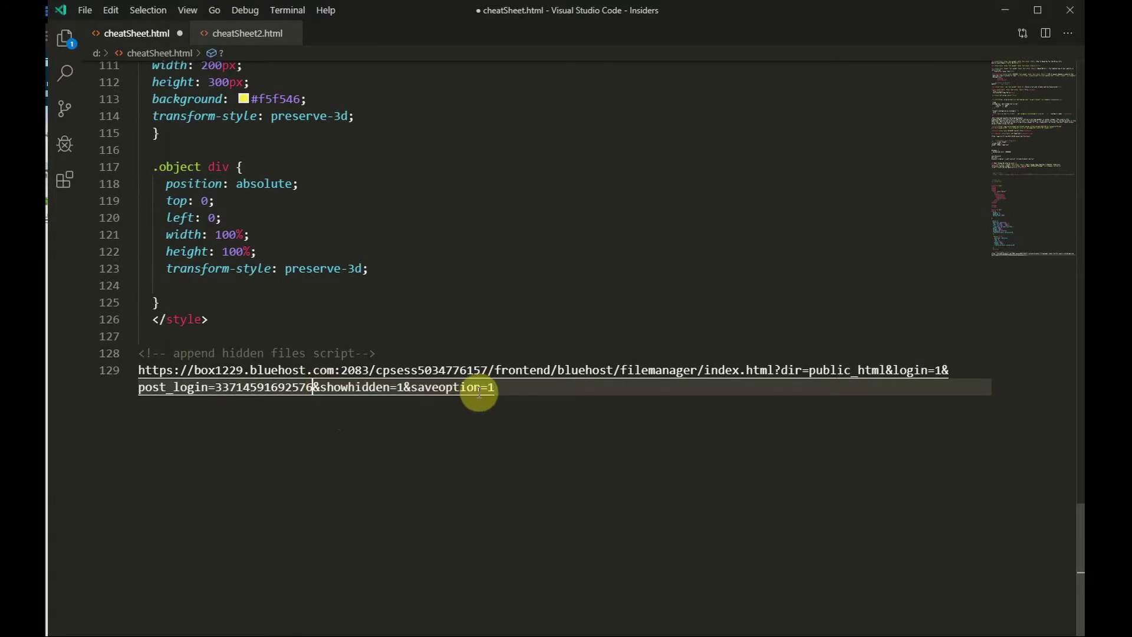
{"action": "left_click", "coordinate": [502, 432]}
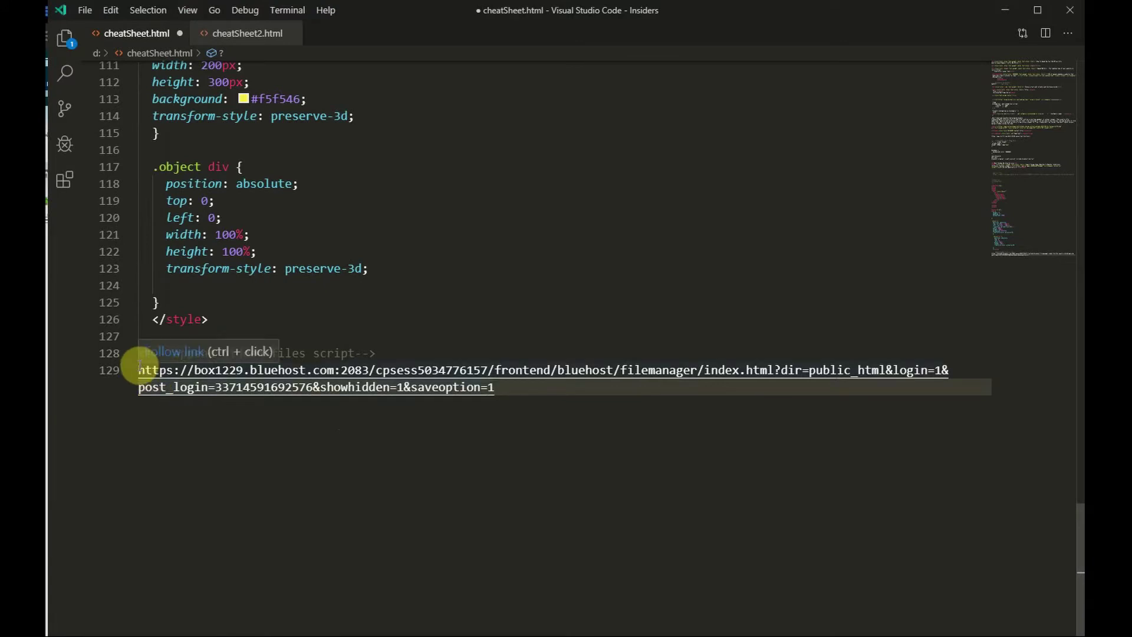
{"action": "left_click_drag", "start_coordinate": [139, 369], "coordinate": [542, 412]}
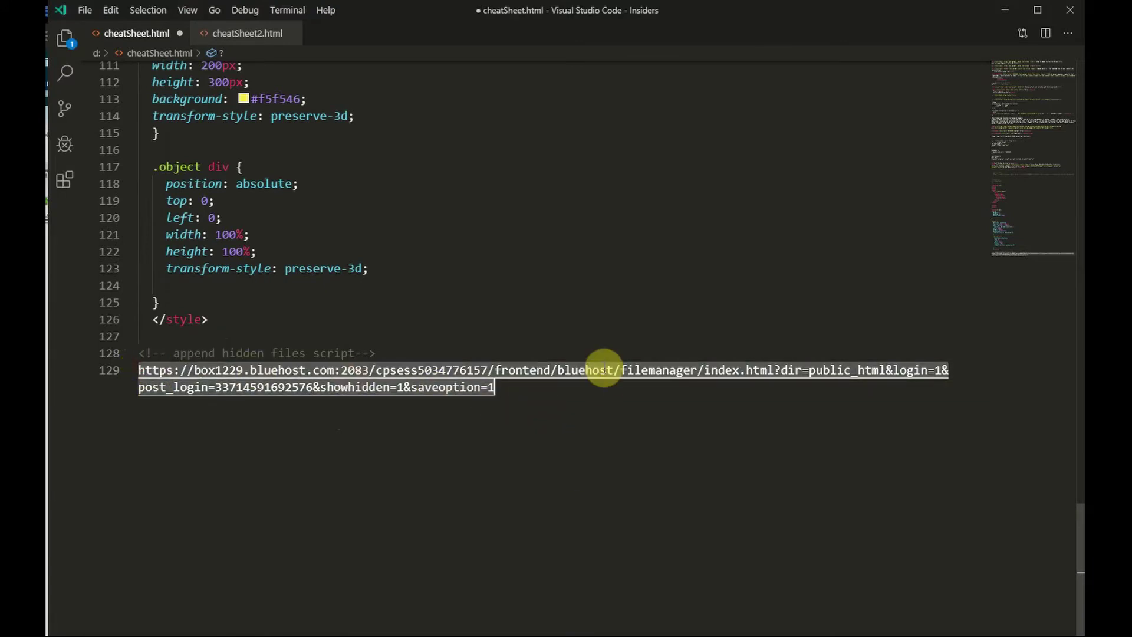
{"action": "left_click", "coordinate": [631, 479]}
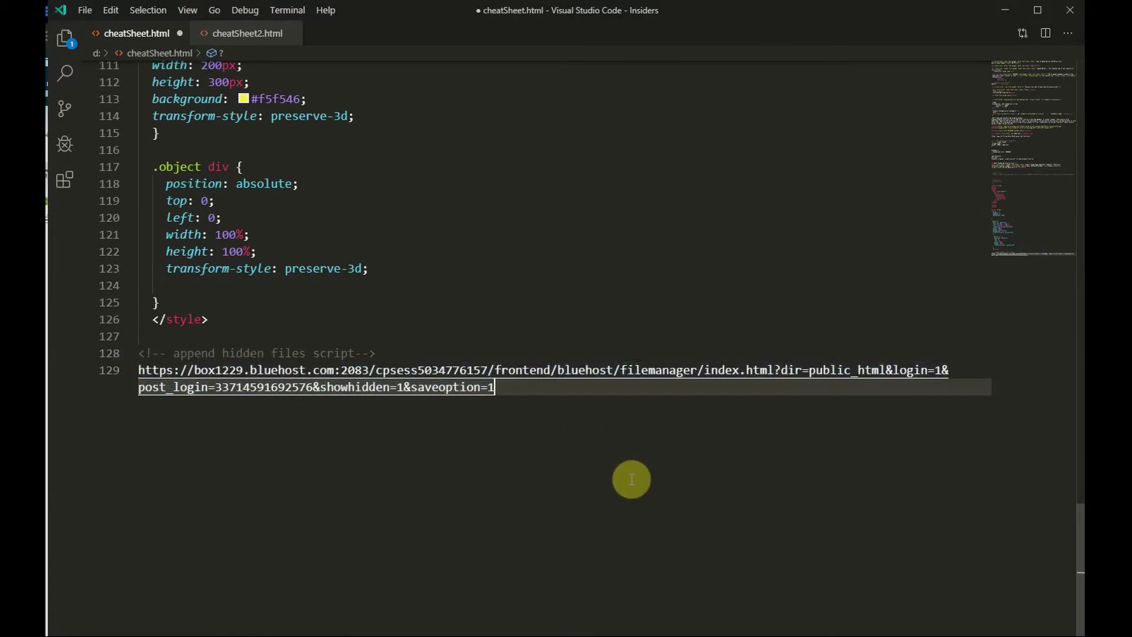